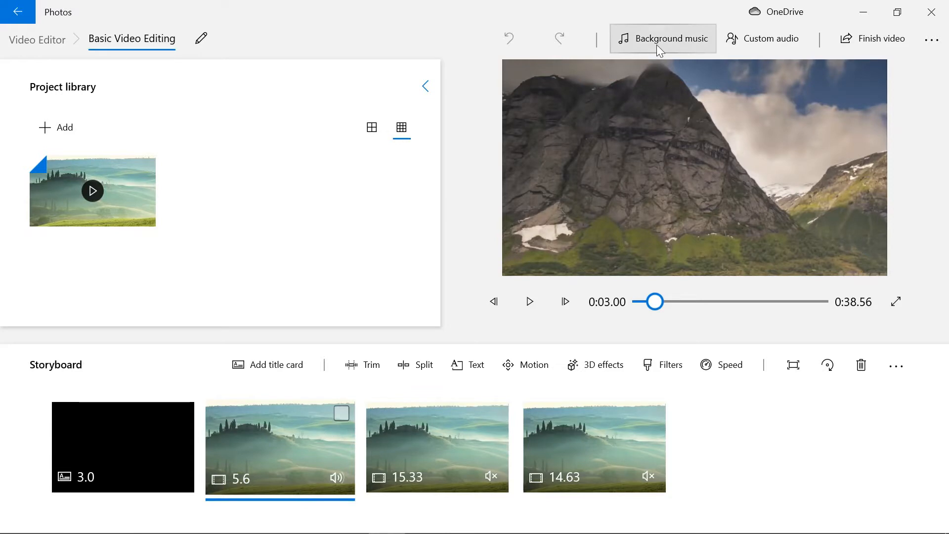
Preview the background music tracks Ravel - String Quartet in F Major, Mood Groove and Digital Horizon.
{"action": "left_click", "coordinate": [657, 45]}
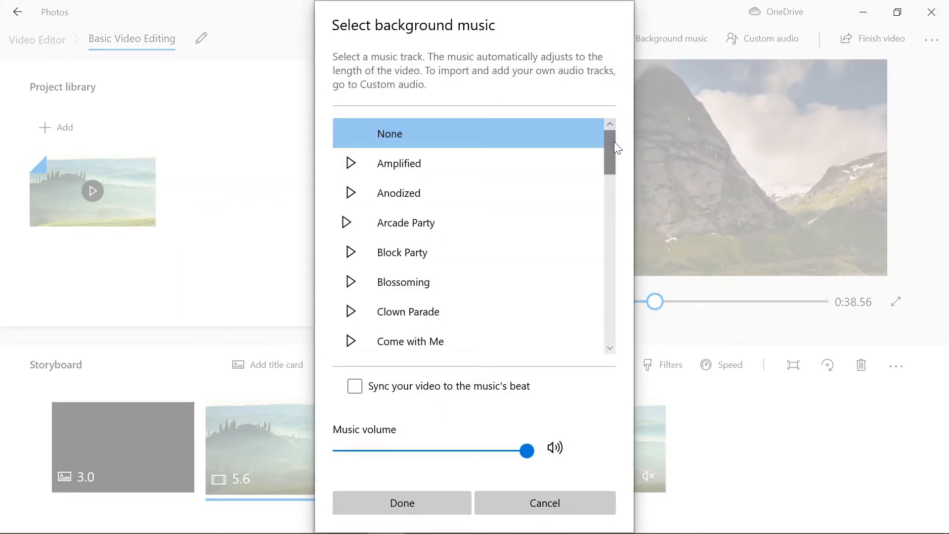
{"action": "left_click_drag", "start_coordinate": [614, 142], "coordinate": [605, 376]}
{"action": "scroll", "coordinate": [460, 253], "scroll_direction": "up", "scroll_amount": 4}
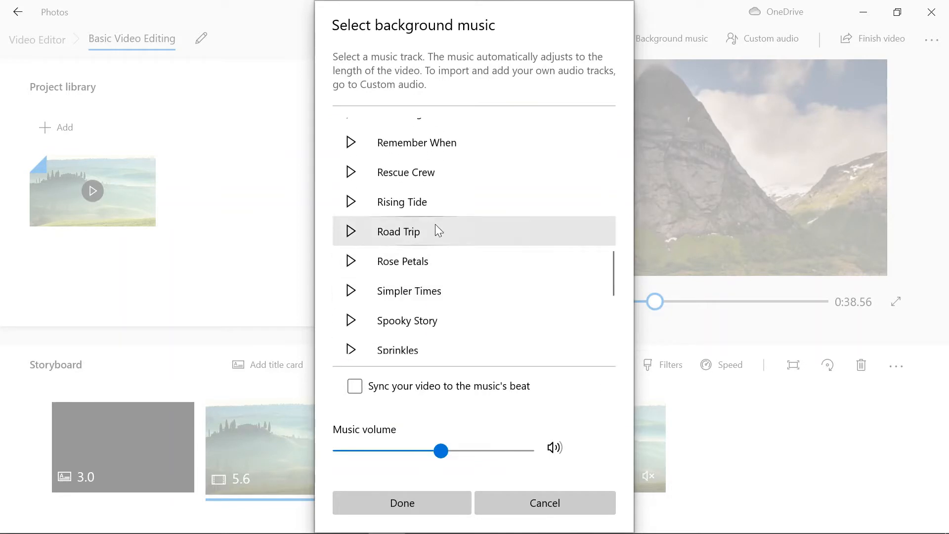
{"action": "scroll", "coordinate": [508, 261], "scroll_direction": "up", "scroll_amount": 3}
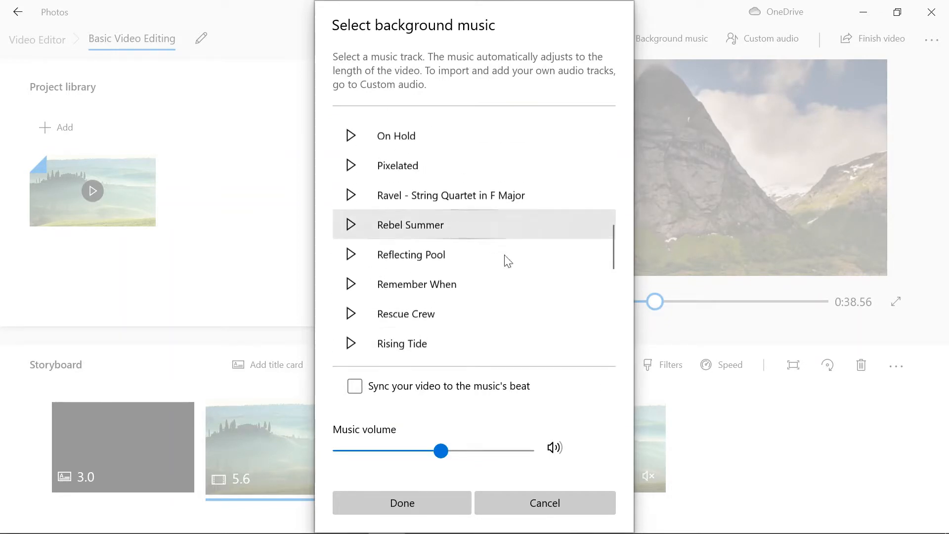
{"action": "scroll", "coordinate": [428, 278], "scroll_direction": "up", "scroll_amount": 2}
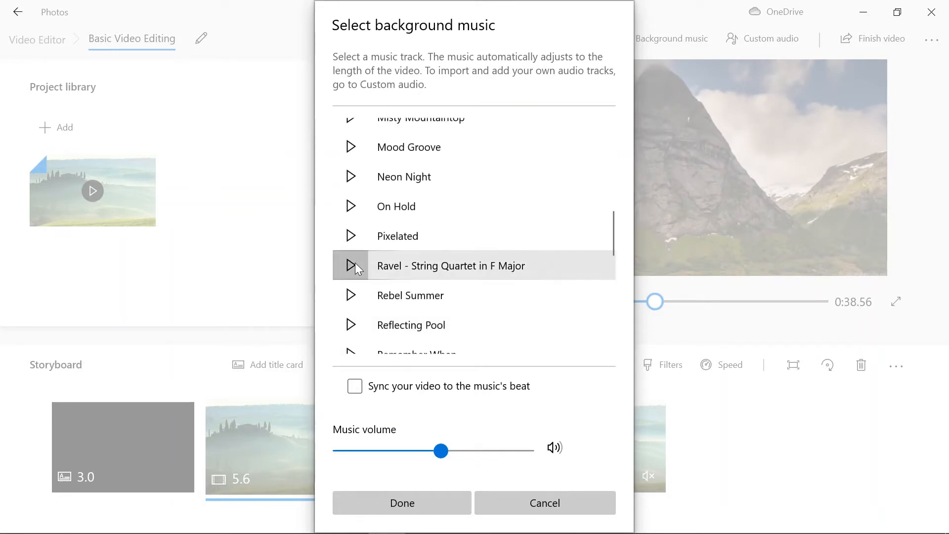
{"action": "left_click", "coordinate": [351, 265]}
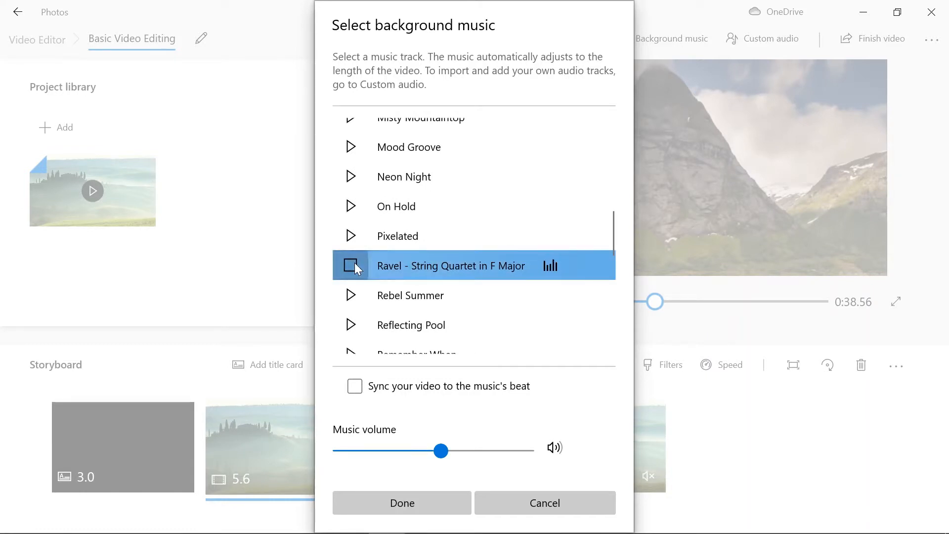
{"action": "scroll", "coordinate": [352, 276], "scroll_direction": "up", "scroll_amount": 4}
{"action": "left_click", "coordinate": [350, 323]}
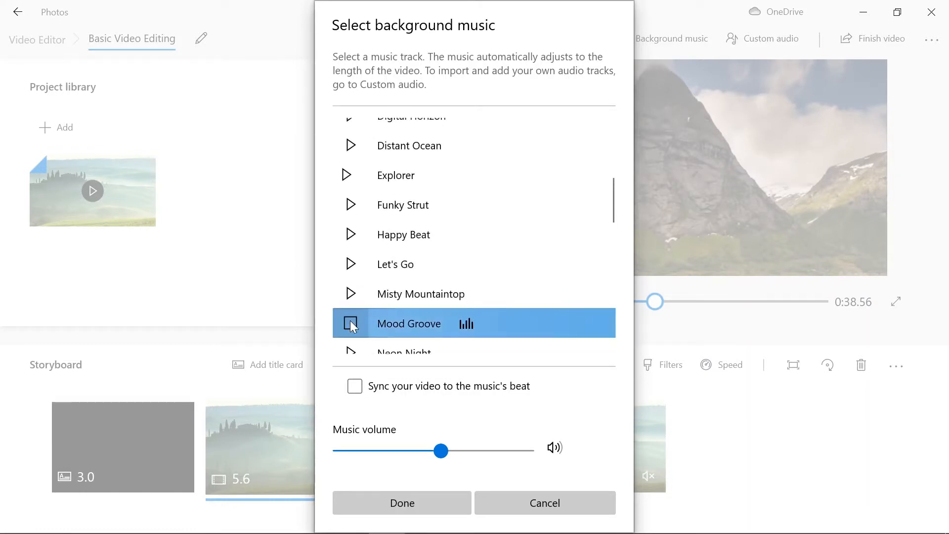
{"action": "scroll", "coordinate": [348, 319], "scroll_direction": "up", "scroll_amount": 3}
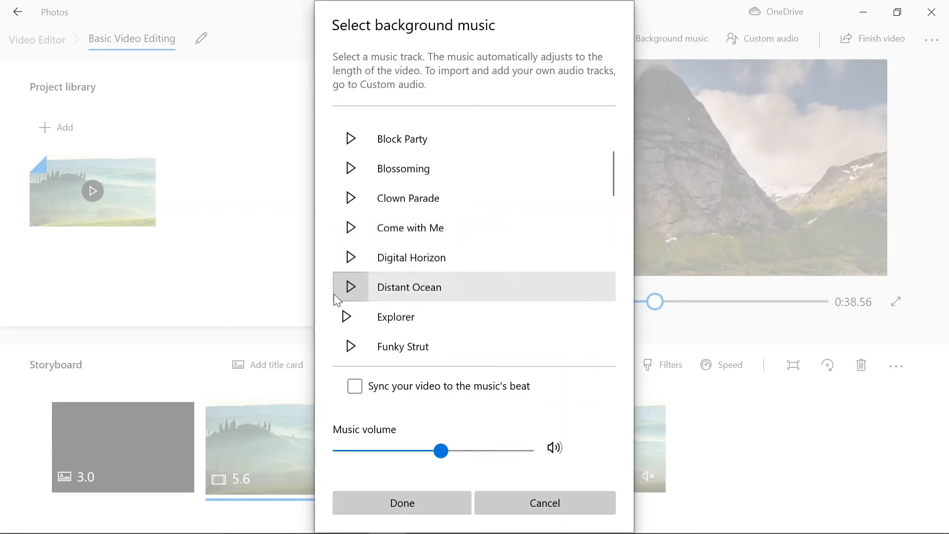
{"action": "left_click", "coordinate": [335, 293]}
{"action": "left_click", "coordinate": [350, 257]}
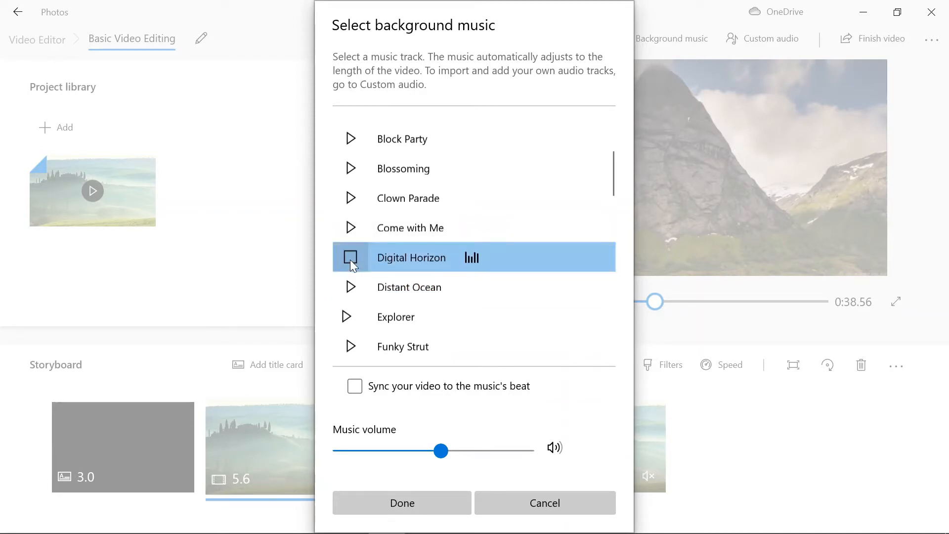
Apply the Anodized background music track at about two-thirds volume, with the video synced to the music's beat.
{"action": "scroll", "coordinate": [355, 237], "scroll_direction": "up", "scroll_amount": 3}
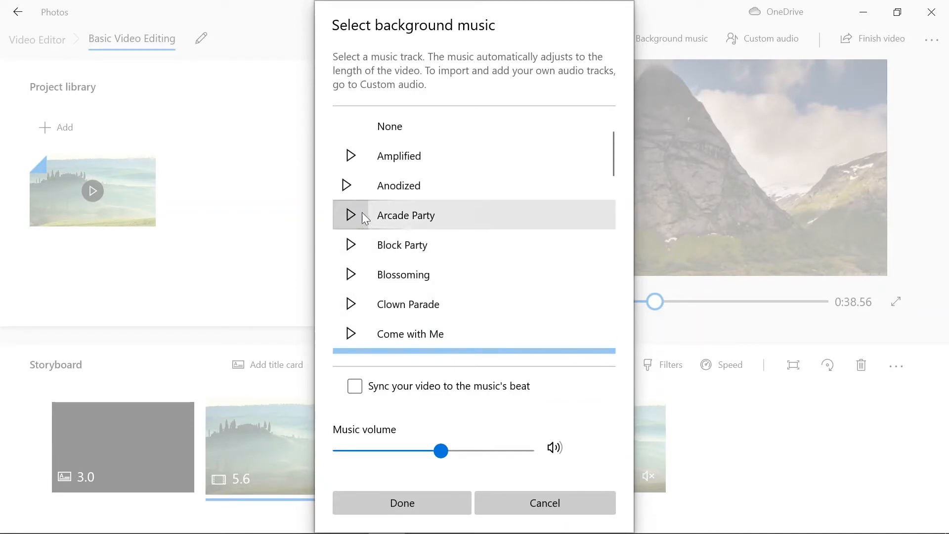
{"action": "left_click", "coordinate": [351, 192]}
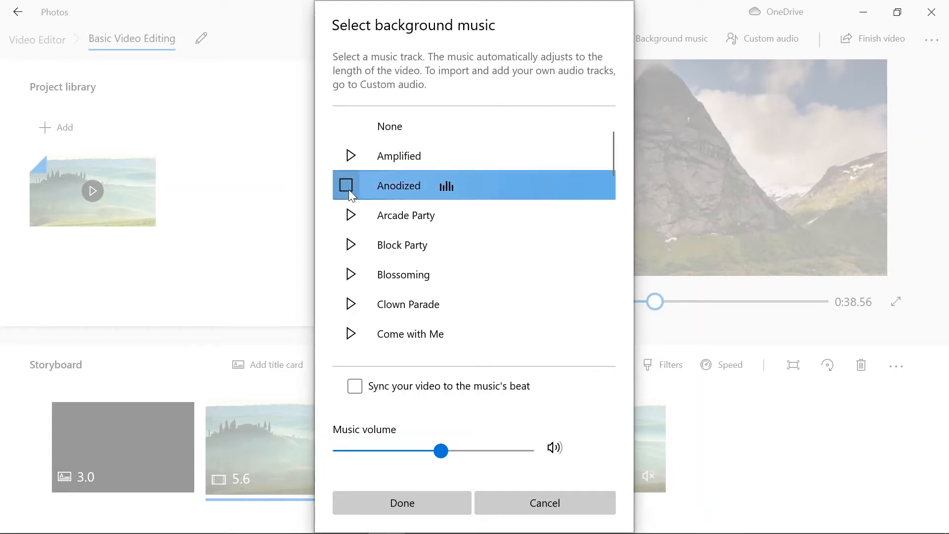
{"action": "left_click", "coordinate": [461, 450]}
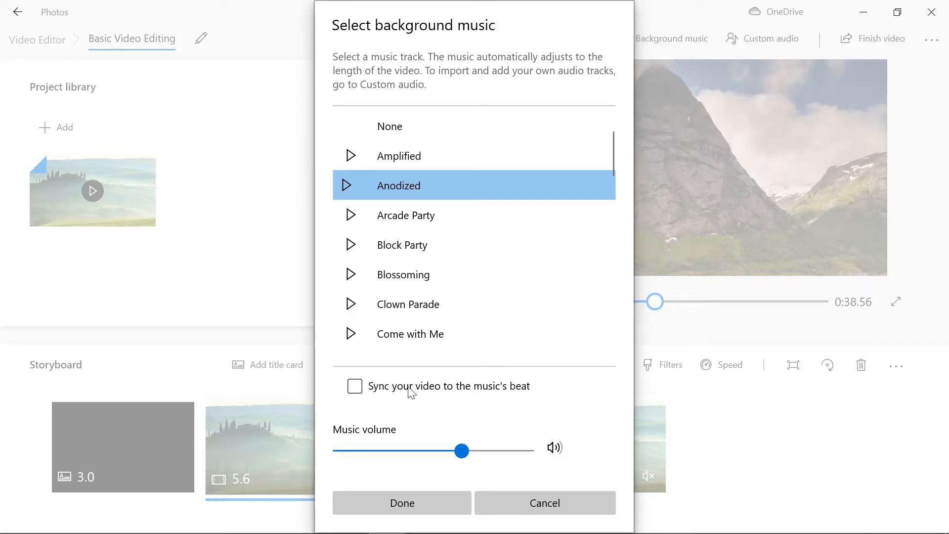
{"action": "left_click", "coordinate": [369, 387]}
{"action": "left_click", "coordinate": [441, 500]}
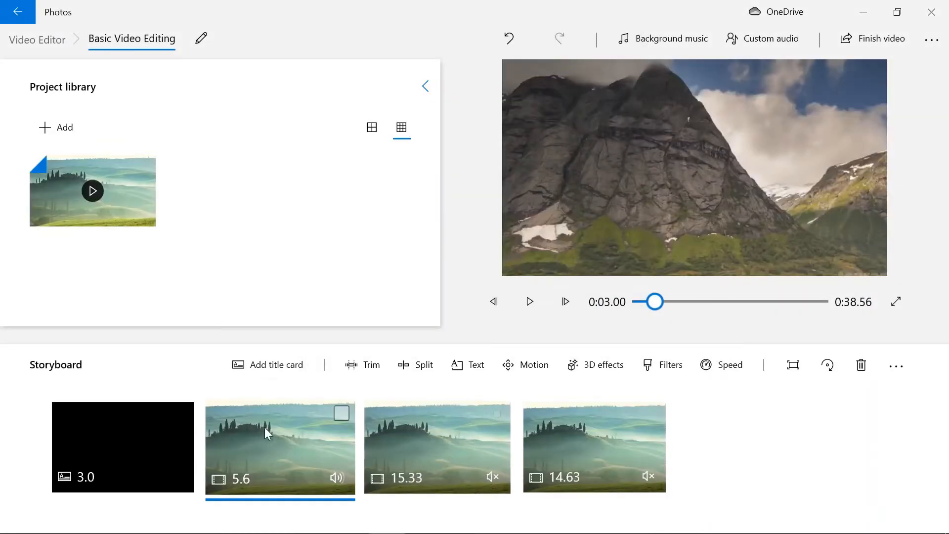
Play the opening of the video from the title card to check the background music against the clip's sound.
{"action": "left_click", "coordinate": [186, 429]}
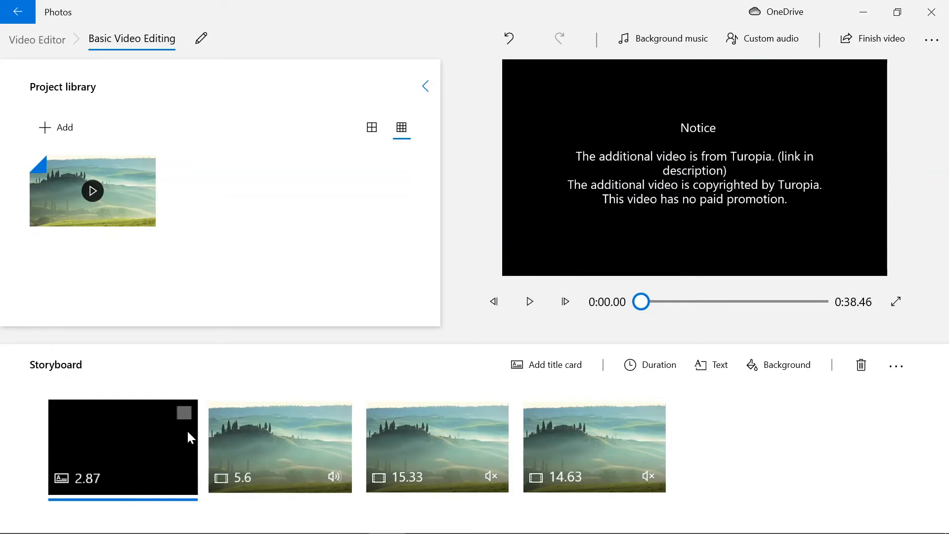
{"action": "left_click", "coordinate": [518, 310]}
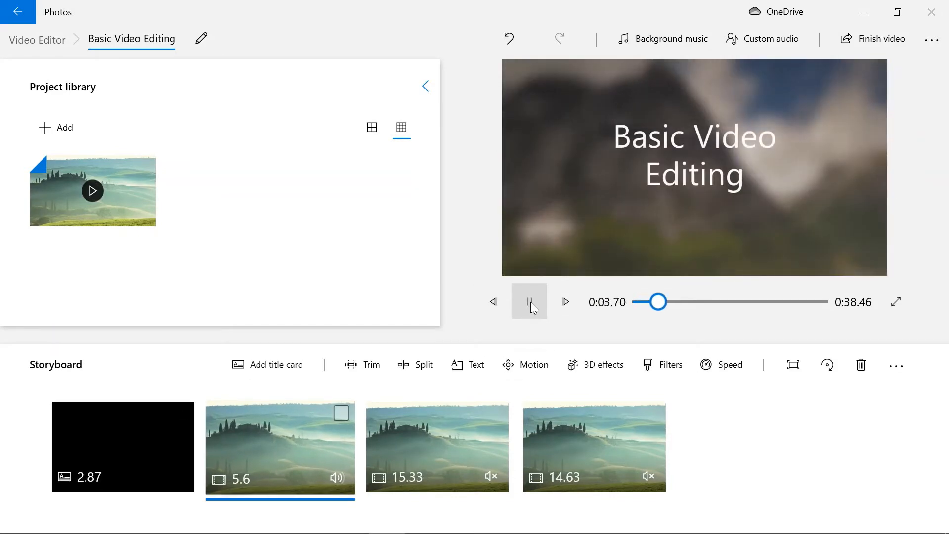
{"action": "left_click", "coordinate": [529, 302]}
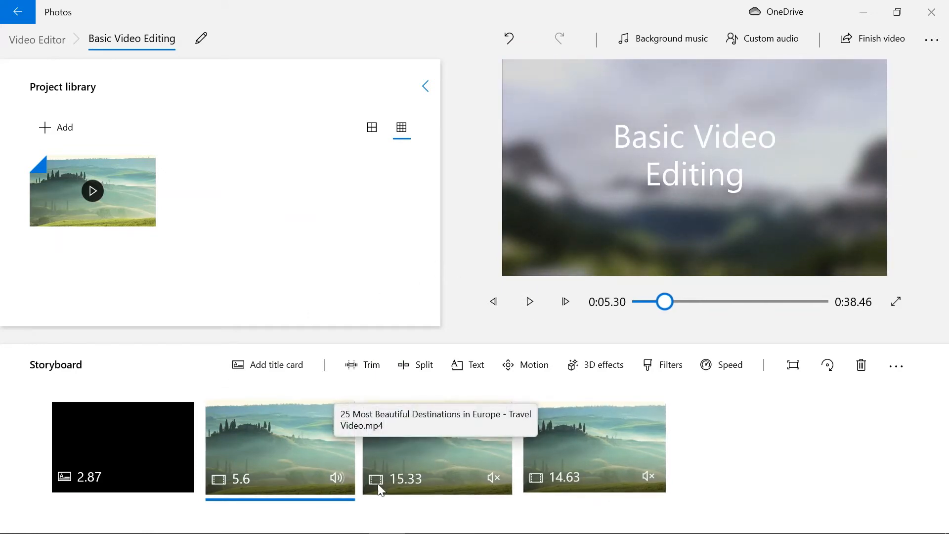
Mute the 5.6-second clip and play the video through from the title card.
{"action": "left_click", "coordinate": [336, 478]}
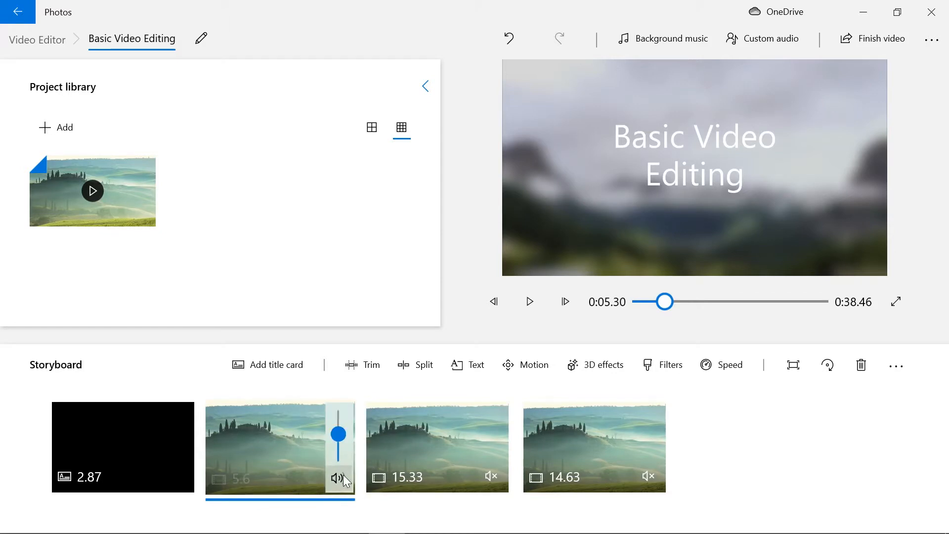
{"action": "left_click", "coordinate": [345, 478]}
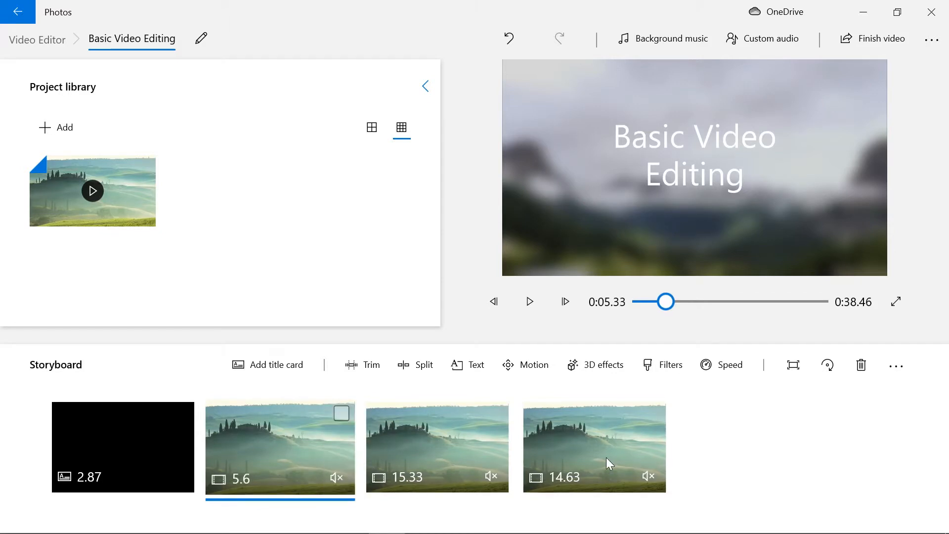
{"action": "left_click", "coordinate": [138, 460]}
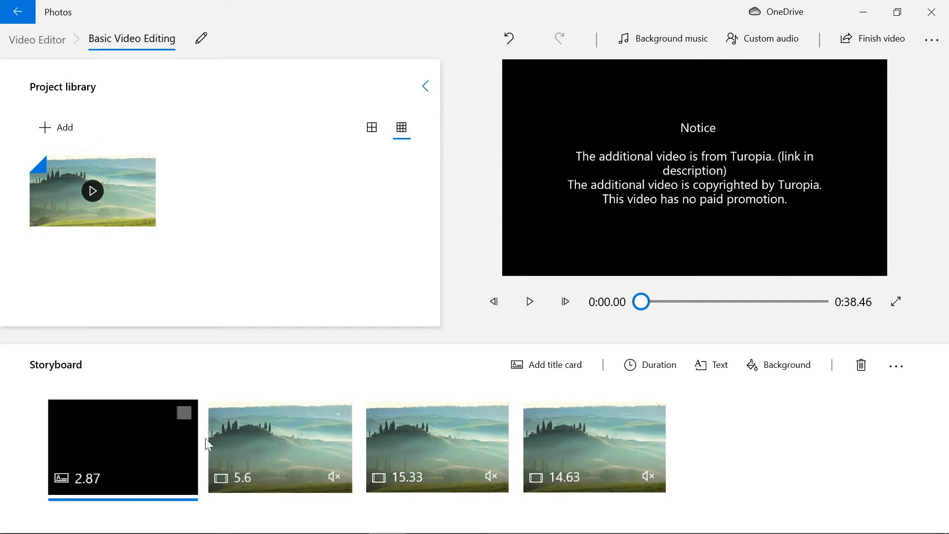
{"action": "left_click", "coordinate": [525, 312]}
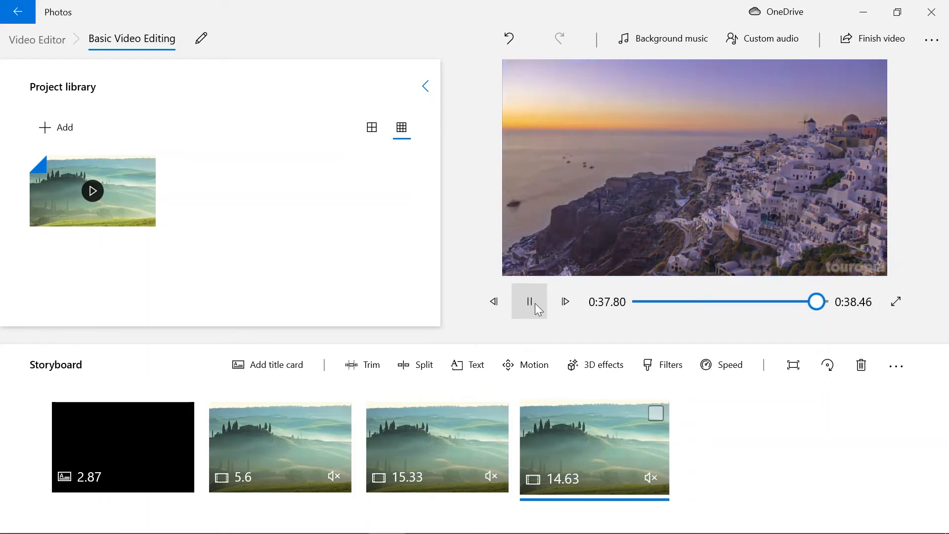
{"action": "left_click", "coordinate": [538, 294]}
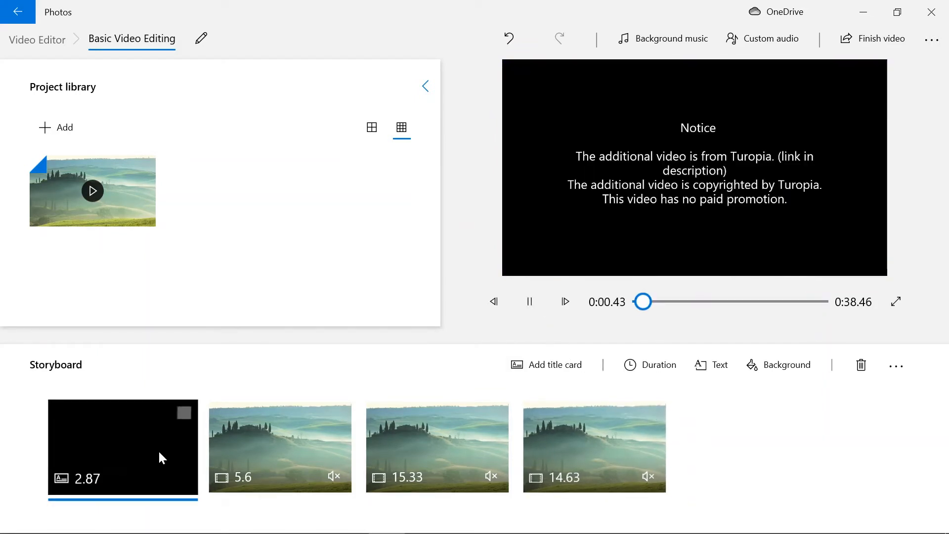
{"action": "left_click", "coordinate": [524, 310]}
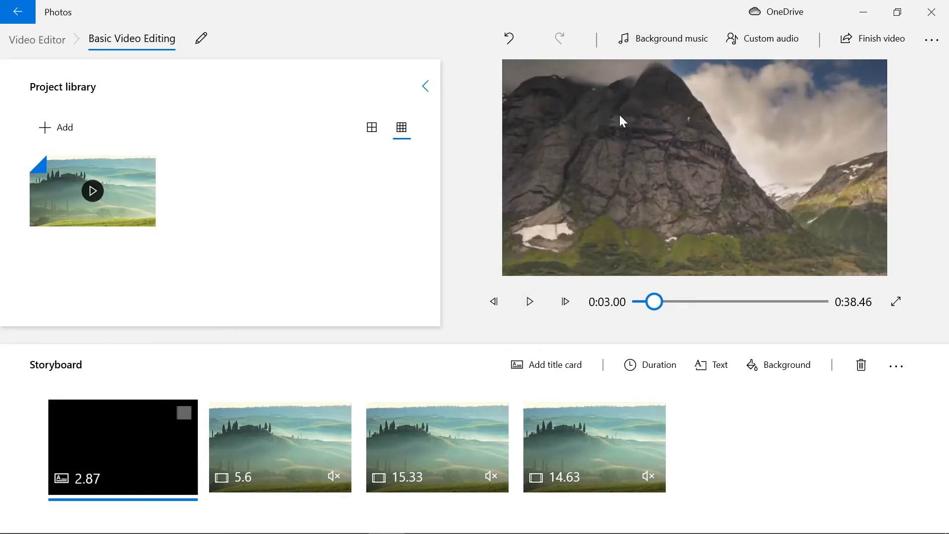
Check the background music settings without changing them, then undo the clip mute, the music selection and the music volume changes.
{"action": "left_click", "coordinate": [665, 40]}
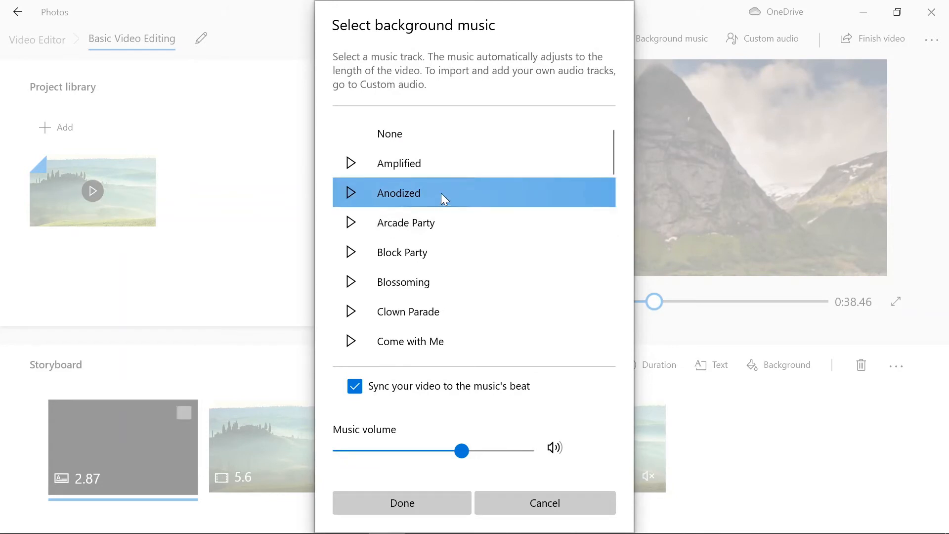
{"action": "left_click", "coordinate": [538, 497]}
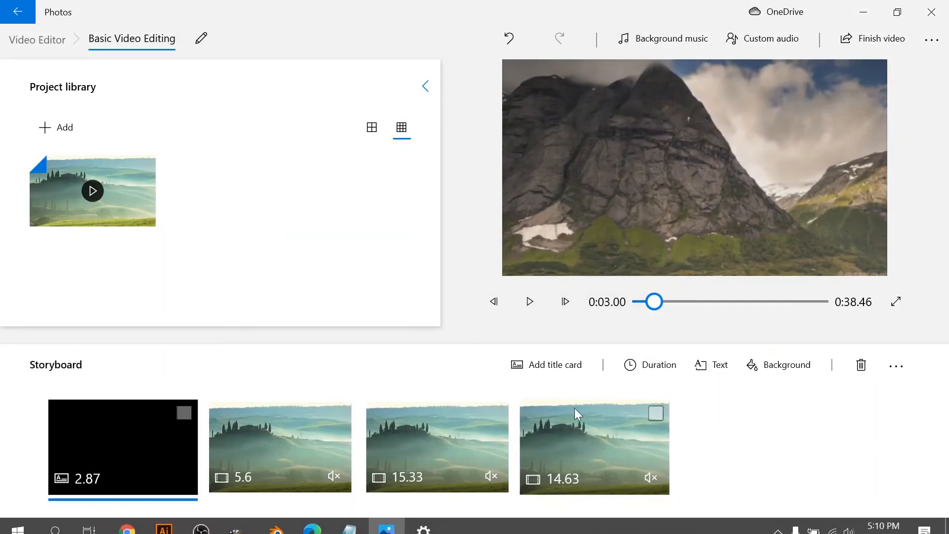
{"action": "key", "text": "ctrl+z"}
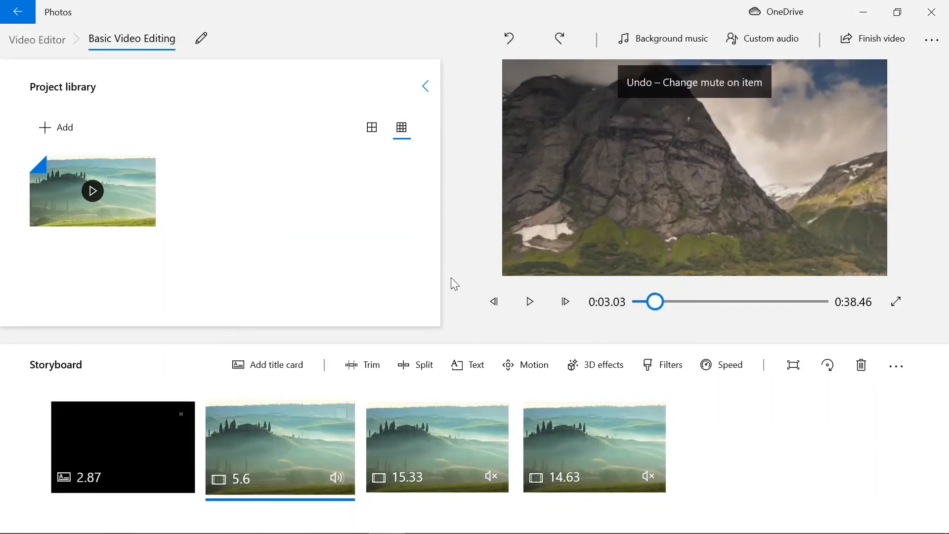
{"action": "key", "text": "ctrl+z"}
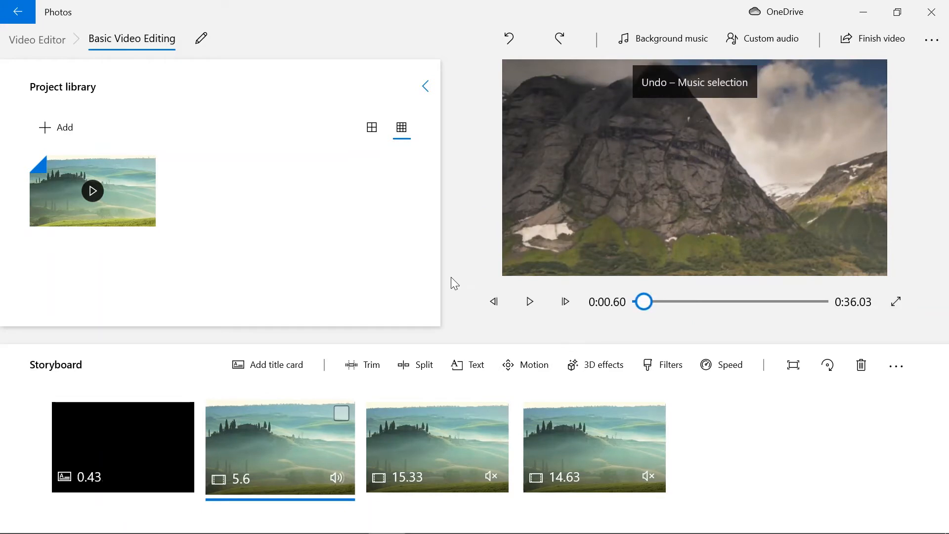
{"action": "key", "text": "ctrl+z"}
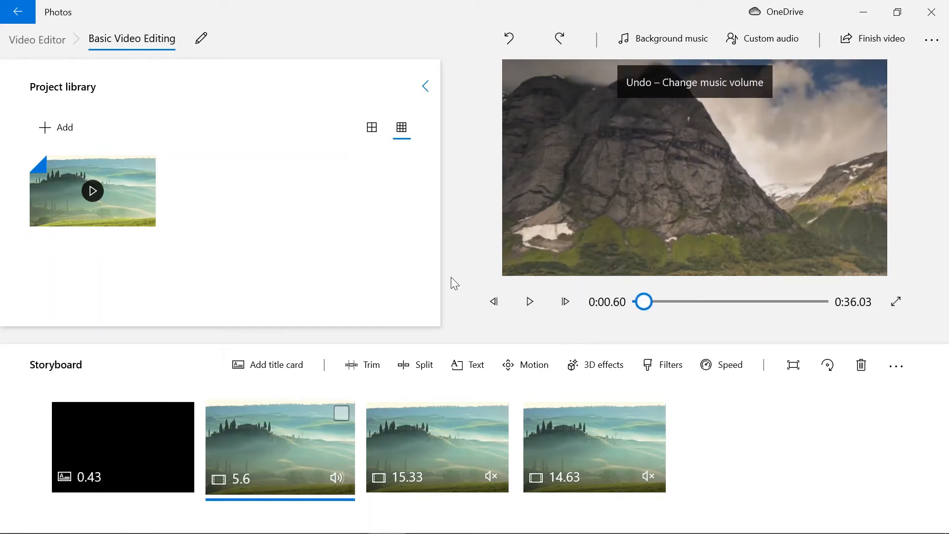
{"action": "key", "text": "ctrl+z"}
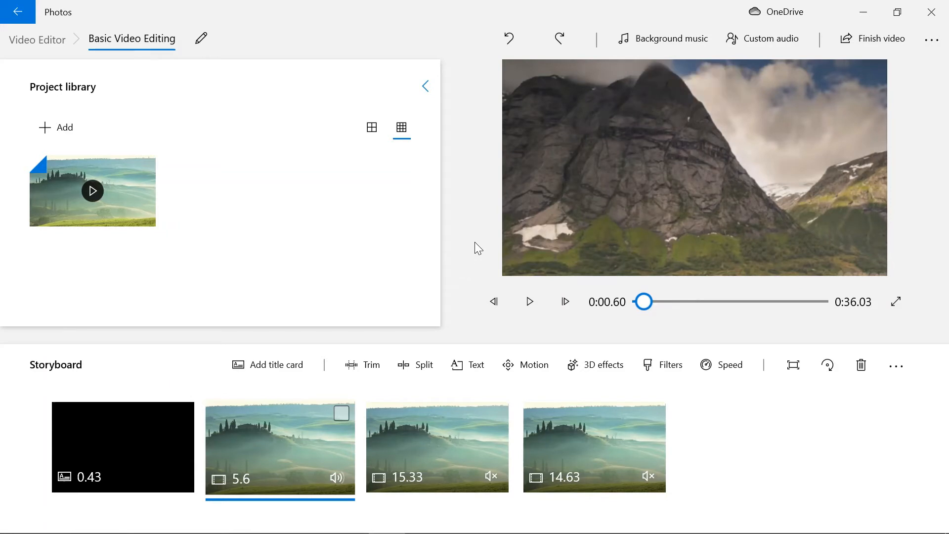
Play the video briefly, mute the 5.6-second clip and return to the title card at the start.
{"action": "left_click", "coordinate": [526, 308]}
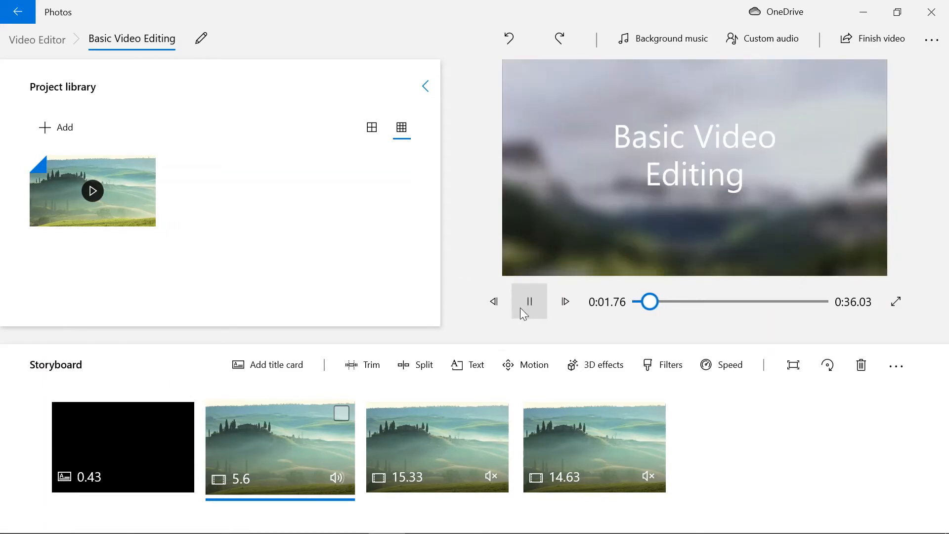
{"action": "left_click", "coordinate": [523, 312]}
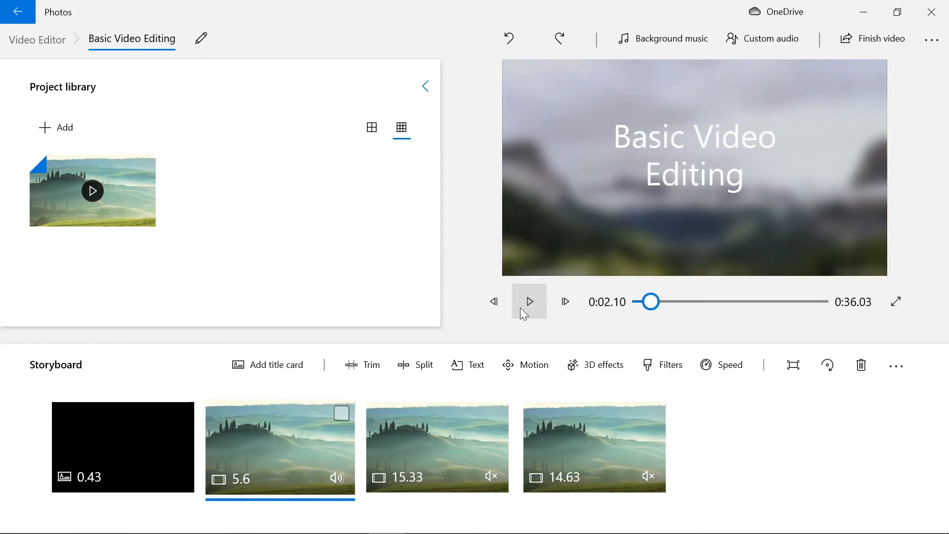
{"action": "left_click", "coordinate": [340, 477]}
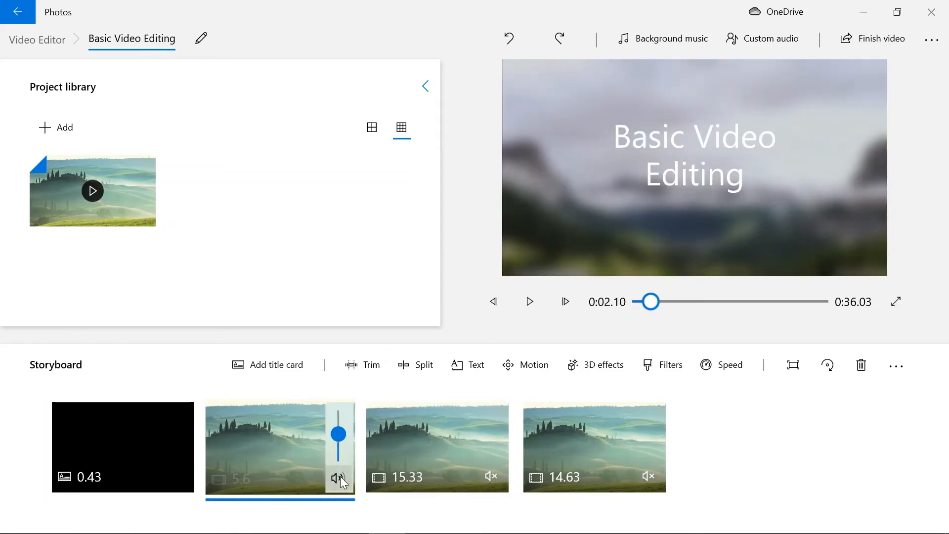
{"action": "left_click", "coordinate": [134, 451]}
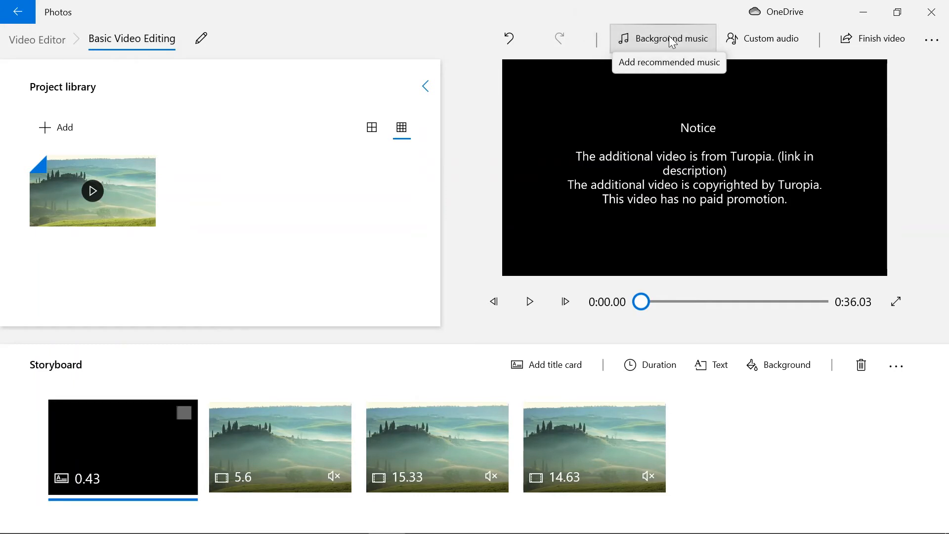
Add "No Copyright Music Cjbeards - Winter Breeze [Vlog Music].mp3" from the Audio Muiscs folder as custom audio.
{"action": "left_click", "coordinate": [771, 37]}
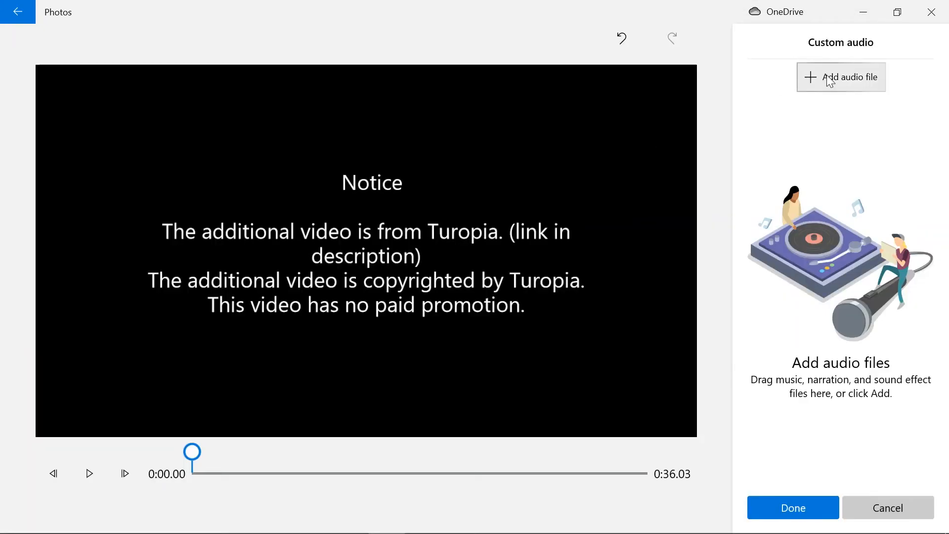
{"action": "left_click", "coordinate": [830, 82]}
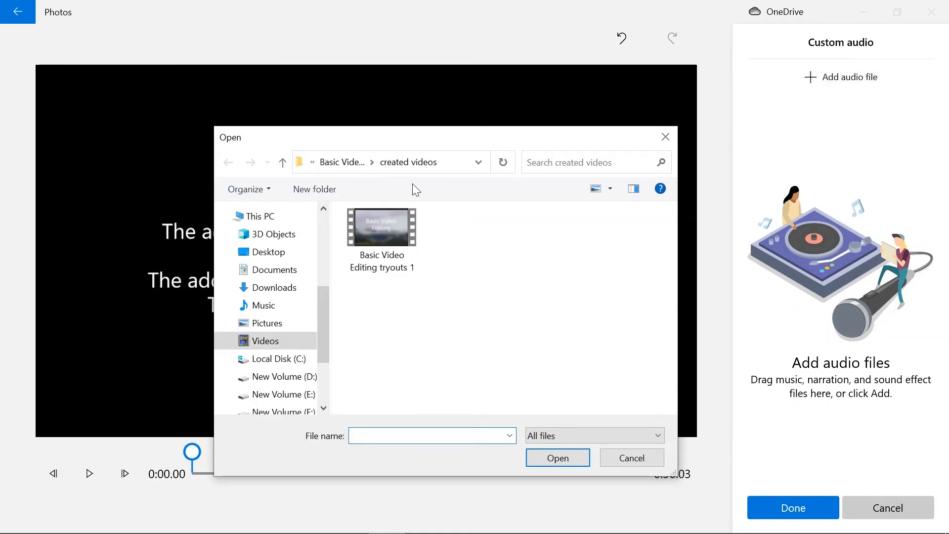
{"action": "left_click", "coordinate": [439, 168]}
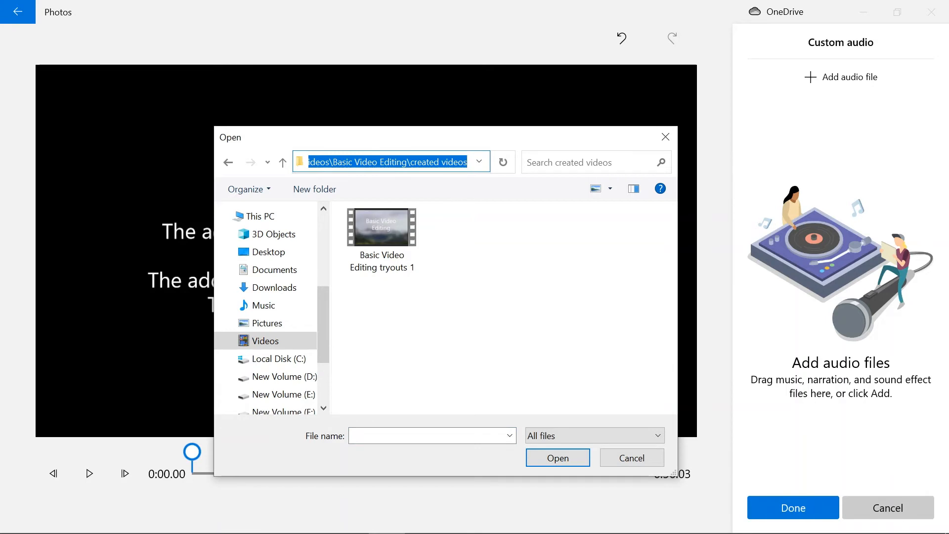
{"action": "key", "text": "ctrl+v"}
{"action": "key", "text": "Return"}
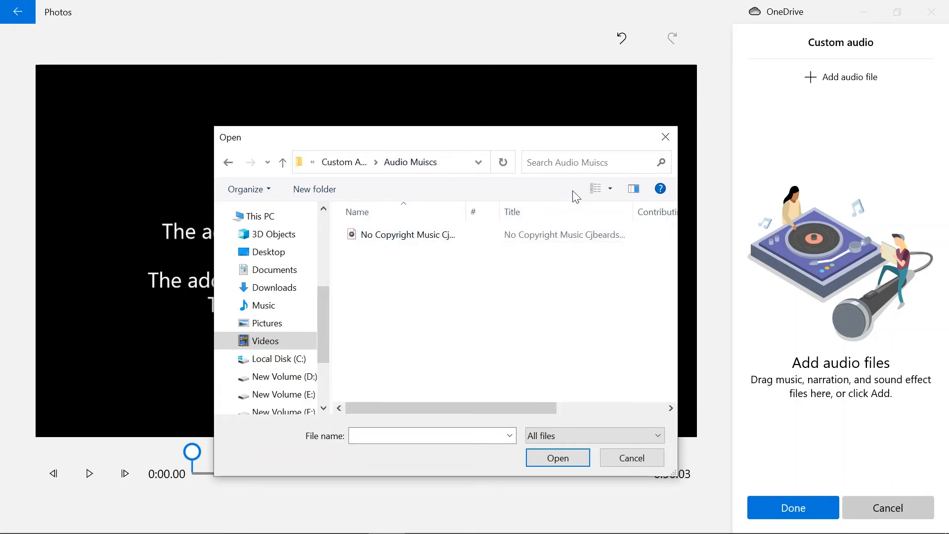
{"action": "left_click", "coordinate": [596, 194]}
{"action": "left_click", "coordinate": [596, 193]}
{"action": "left_click", "coordinate": [596, 191]}
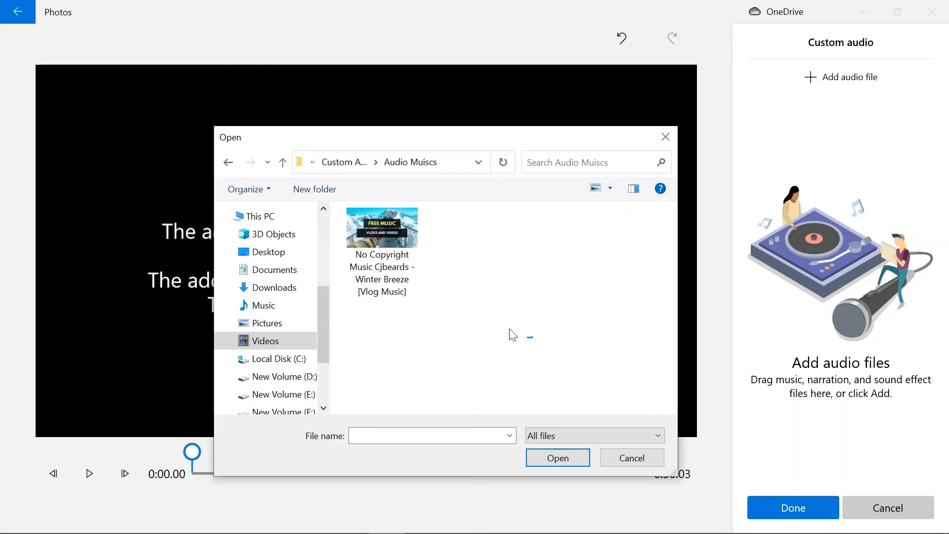
{"action": "left_click_drag", "start_coordinate": [534, 342], "coordinate": [342, 248]}
{"action": "left_click", "coordinate": [564, 457]}
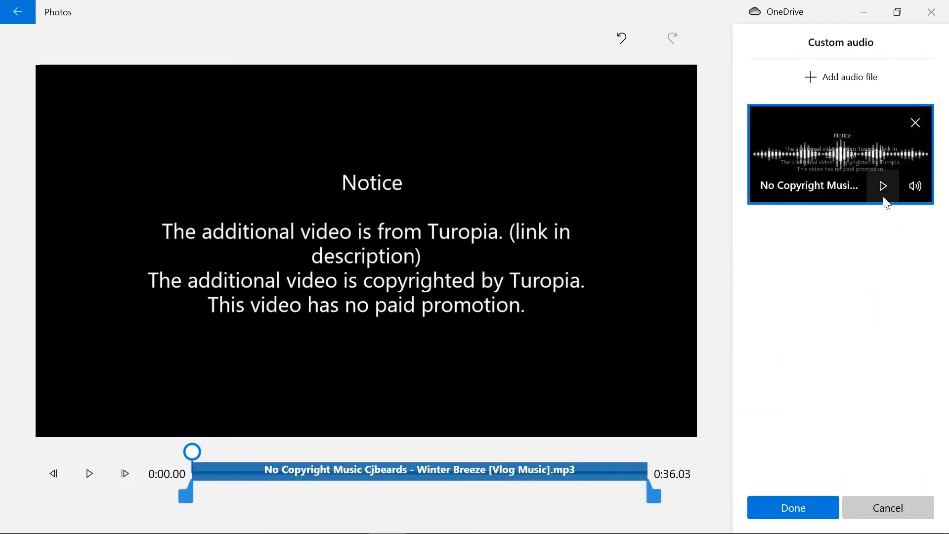
Lower the custom audio's volume to about two-thirds, turn on its fade out and apply the audio settings.
{"action": "left_click", "coordinate": [915, 185]}
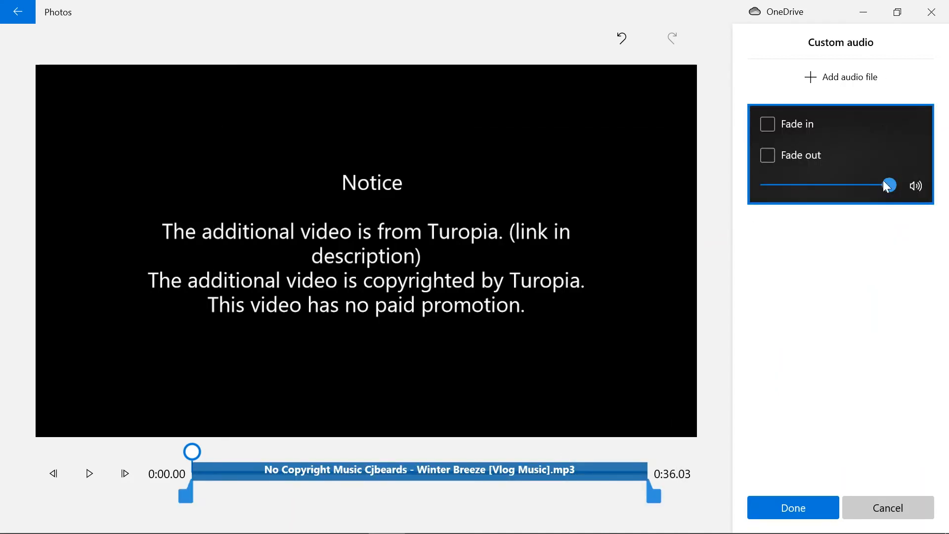
{"action": "left_click_drag", "start_coordinate": [889, 186], "coordinate": [853, 192]}
{"action": "left_click", "coordinate": [801, 155]}
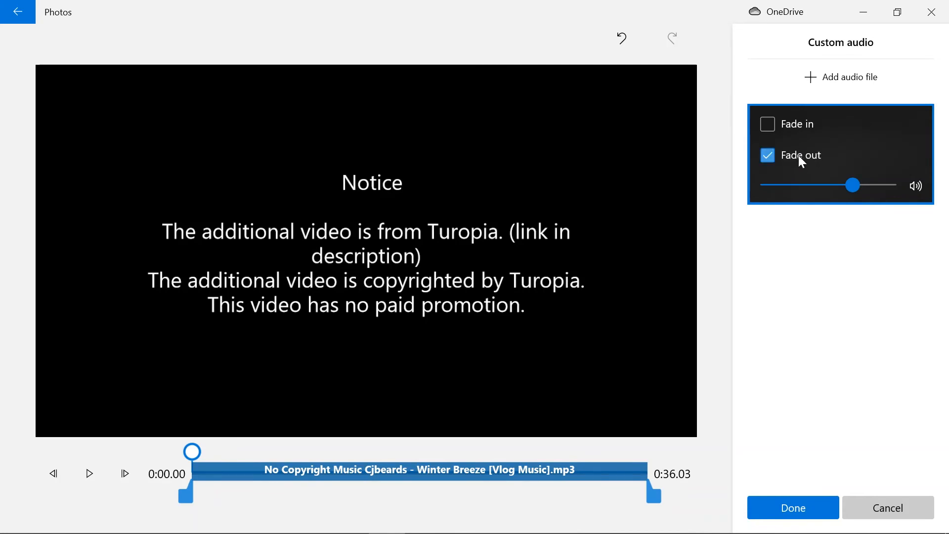
{"action": "left_click", "coordinate": [793, 508]}
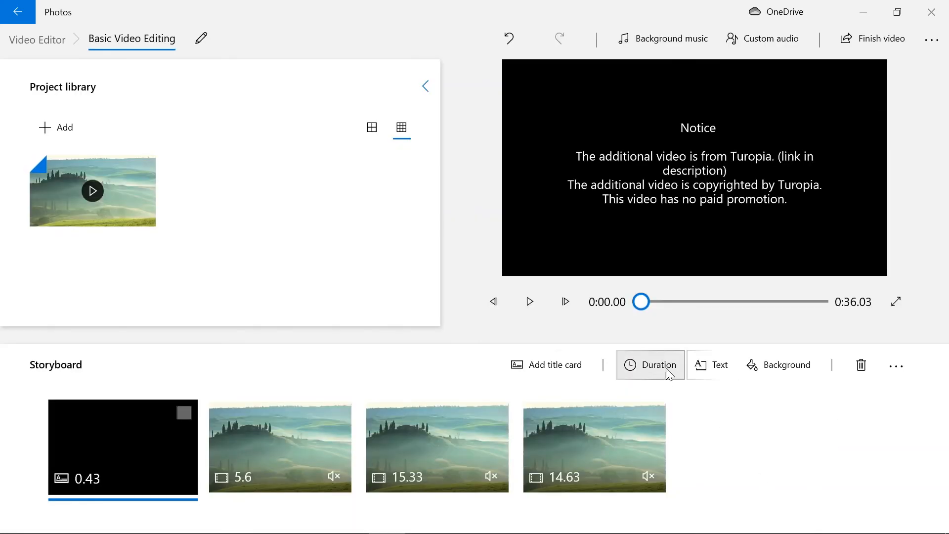
Play the whole video from the title card to check the custom audio, and return to the title card.
{"action": "left_click", "coordinate": [535, 304]}
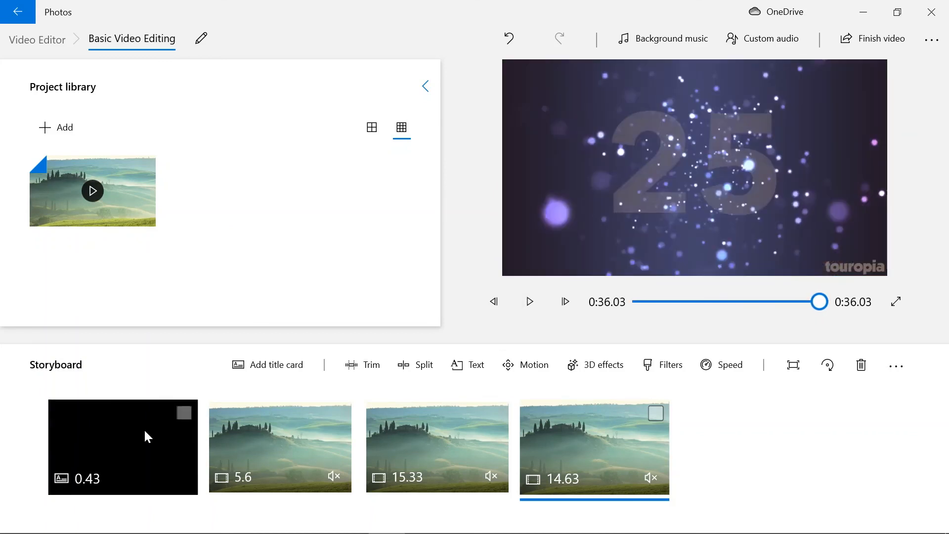
{"action": "left_click", "coordinate": [146, 434]}
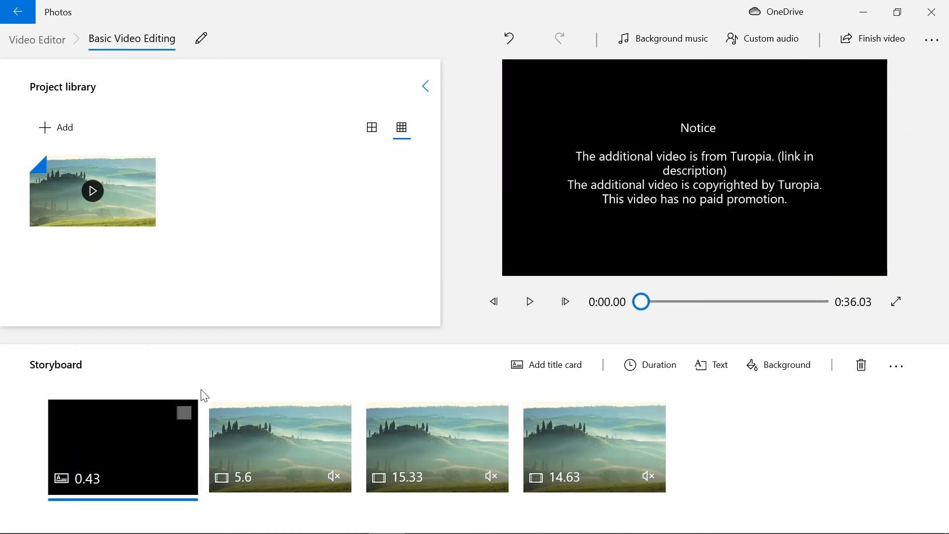